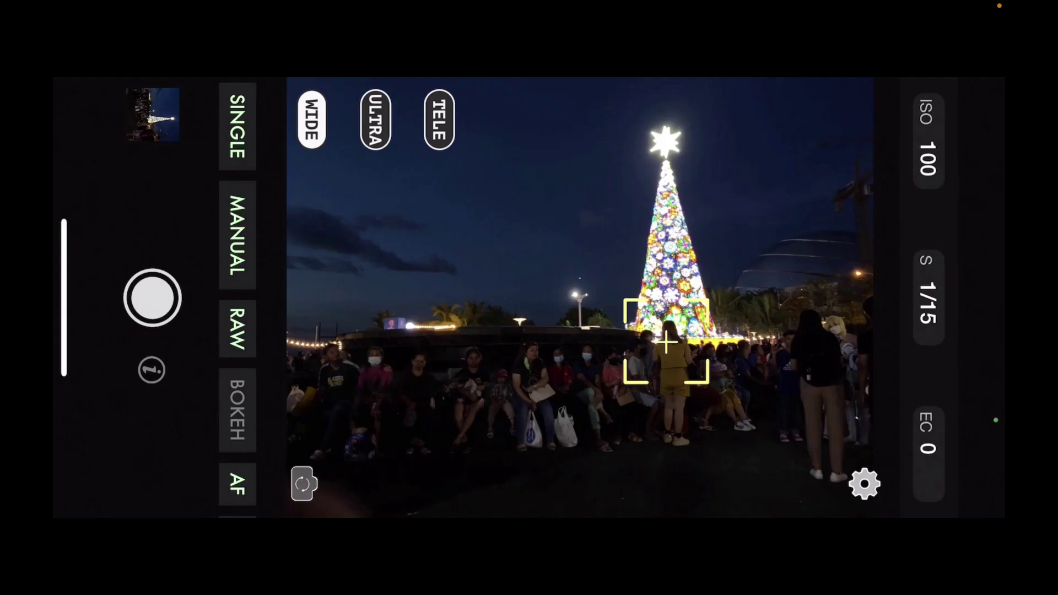
Step: Take two RAW shots of the lit tree and crowd at ISO 100 and 1/15 s
click(152, 298)
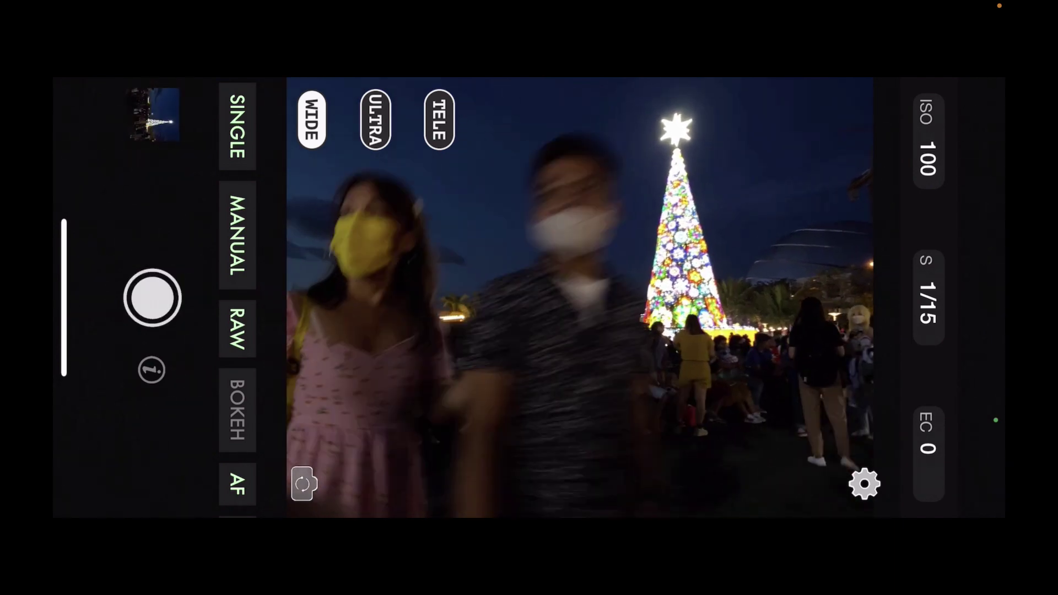
click(152, 297)
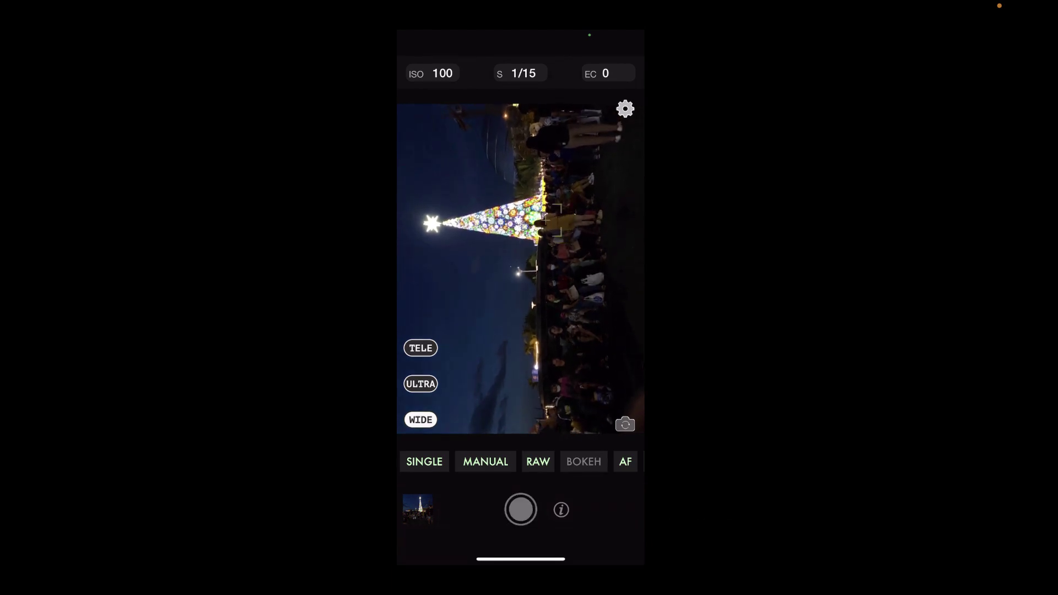
Step: Take another shot of the tree scene and review the captured RAW photo
click(520, 509)
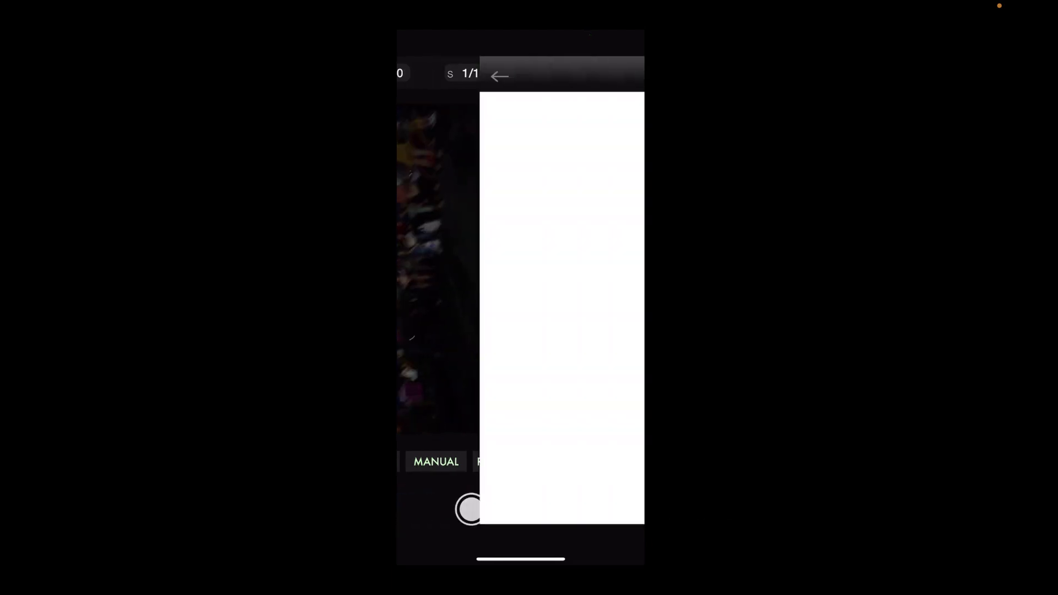
click(521, 175)
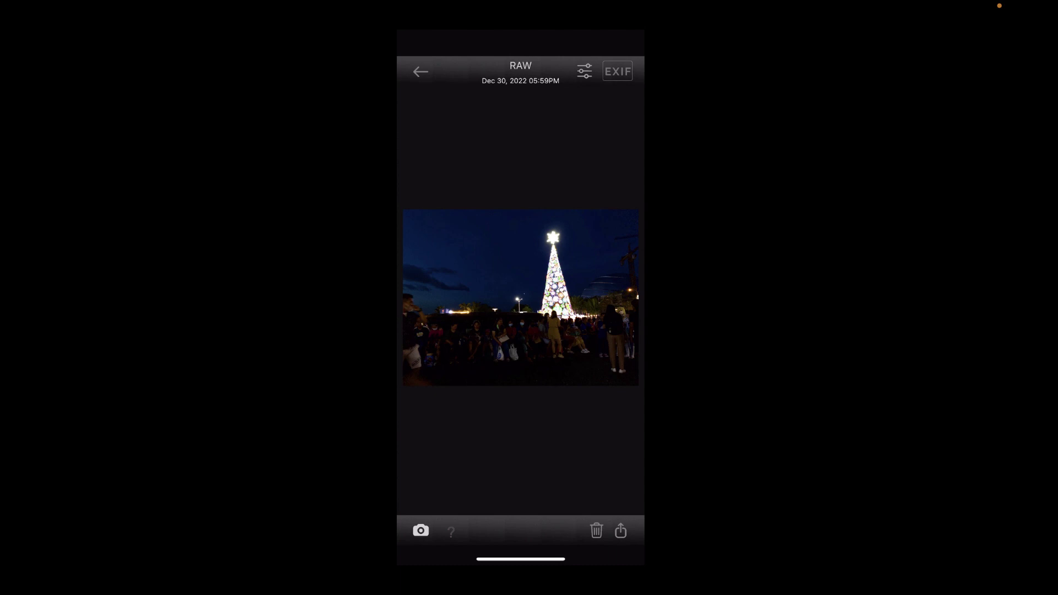
click(420, 530)
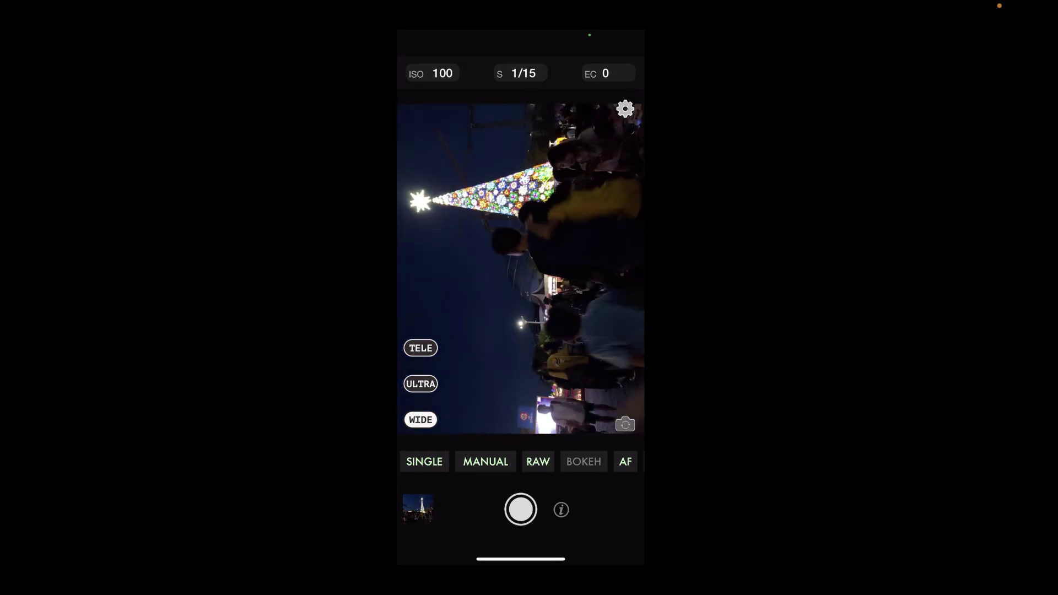
Step: Focus on the base of the tree, capture a shot, and view the gallery
click(557, 211)
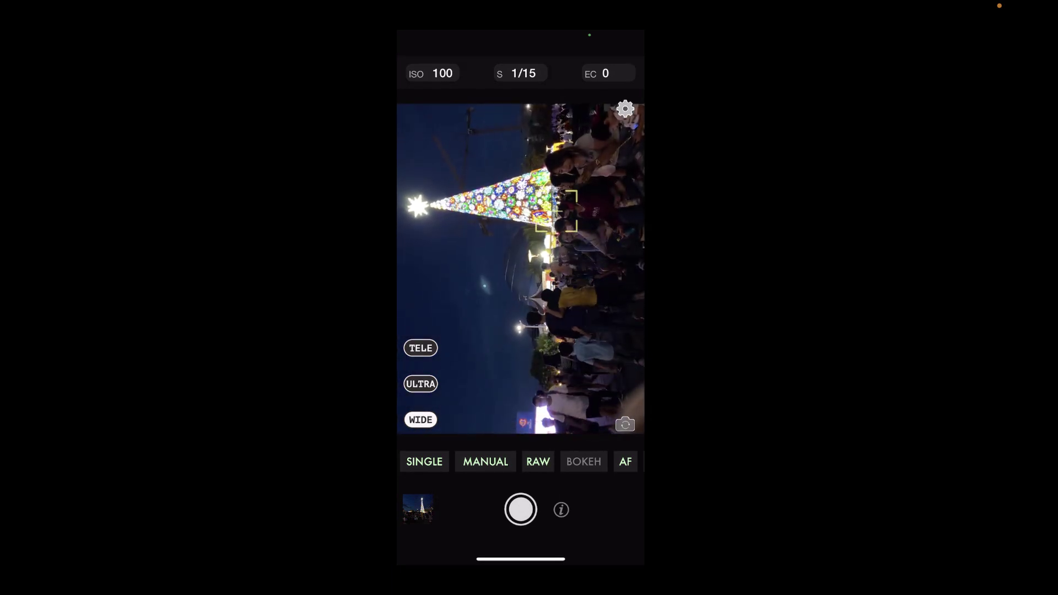
click(520, 509)
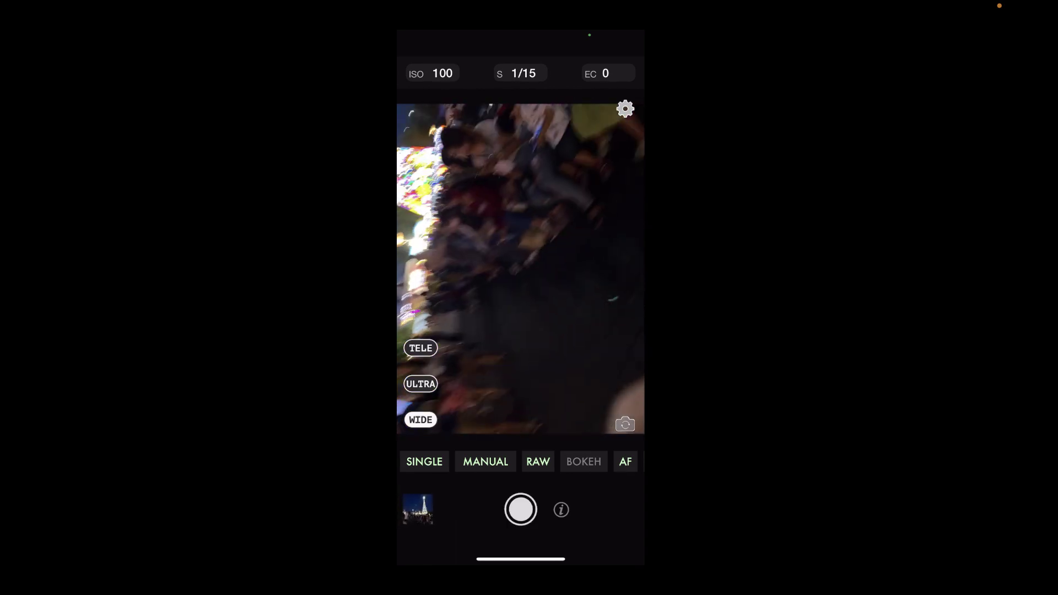
click(418, 509)
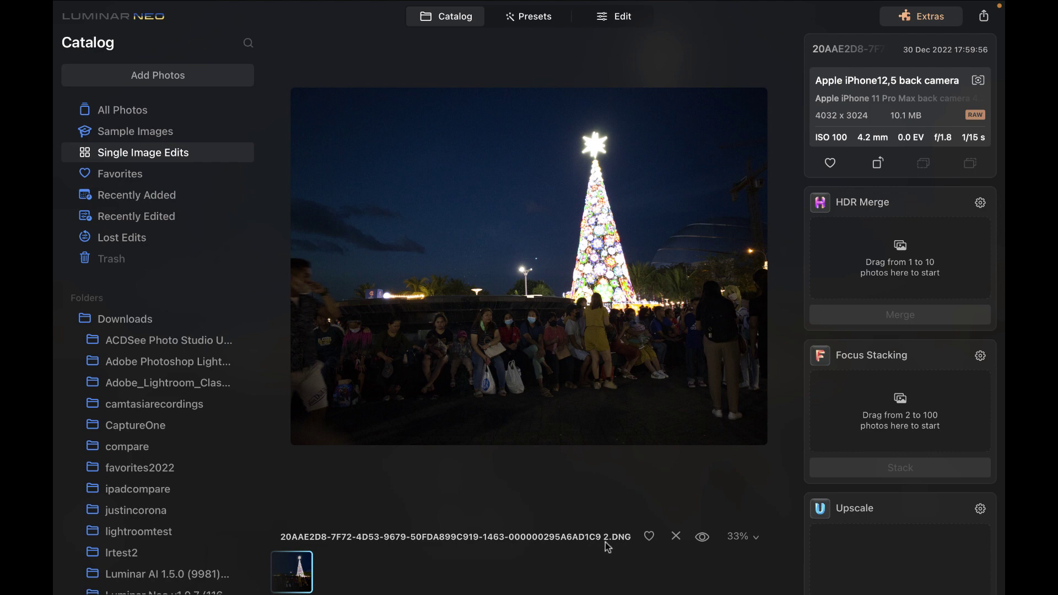
Step: Open the iPhone RAW DNG of the tree for editing in the Edit view
click(603, 27)
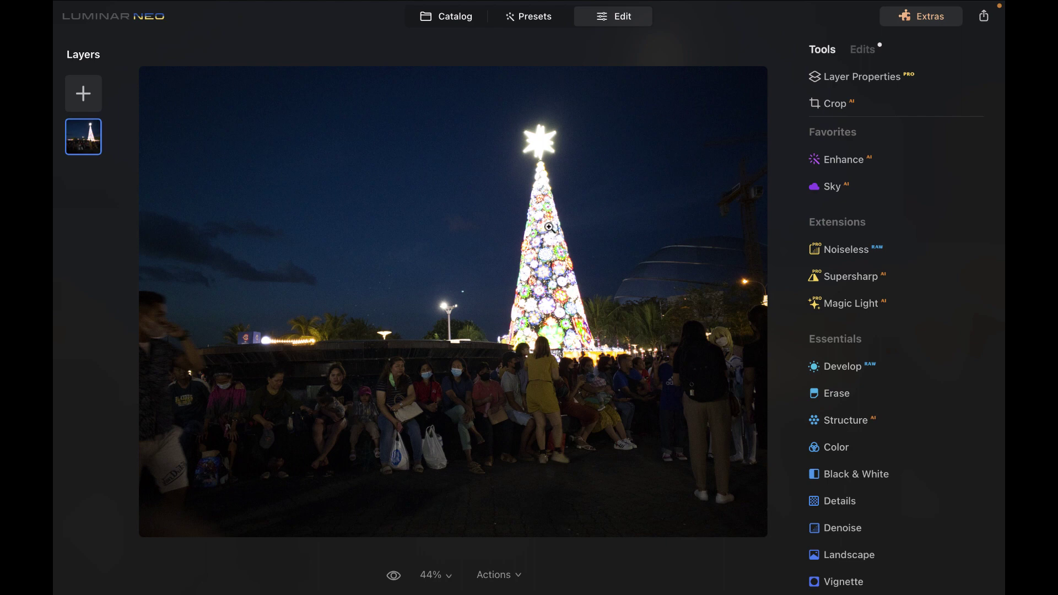
Step: In Develop's Light section, set Highlights to -100 and Shadows to 43
click(834, 367)
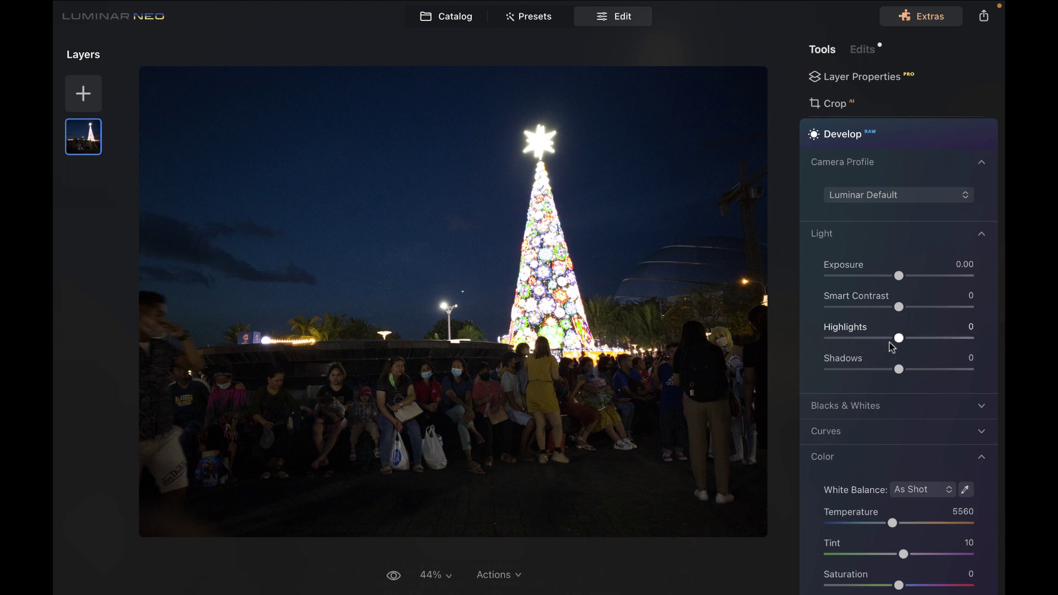
drag(898, 337, 780, 353)
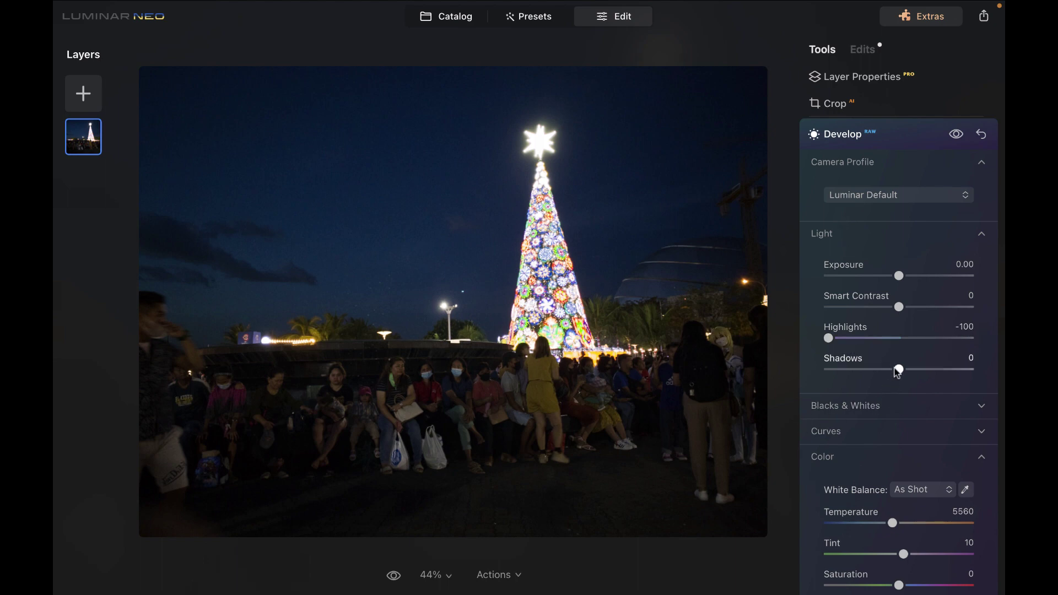
drag(900, 372, 931, 373)
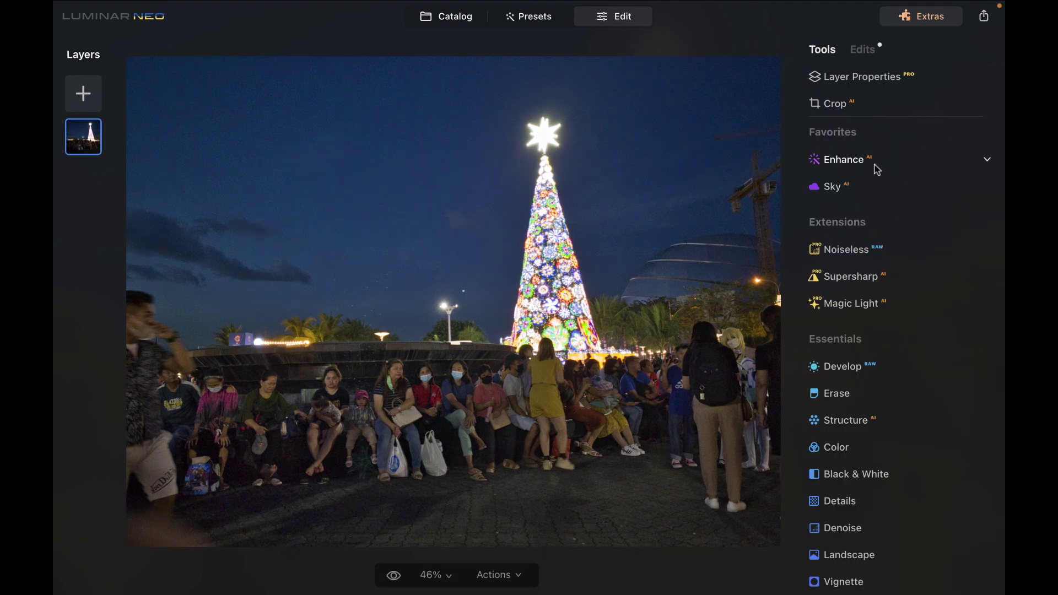
Step: Set Enhance Accent to 8, then show the list of applied edits
click(857, 165)
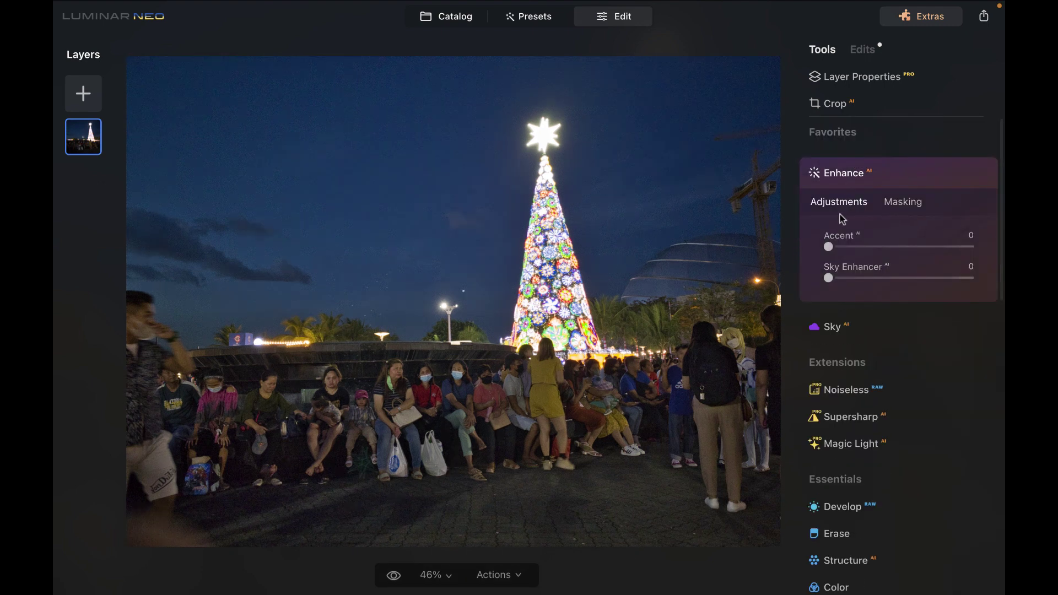
mouse_move(830, 249)
mouse_down()
mouse_move(854, 250)
mouse_move(845, 256)
mouse_up()
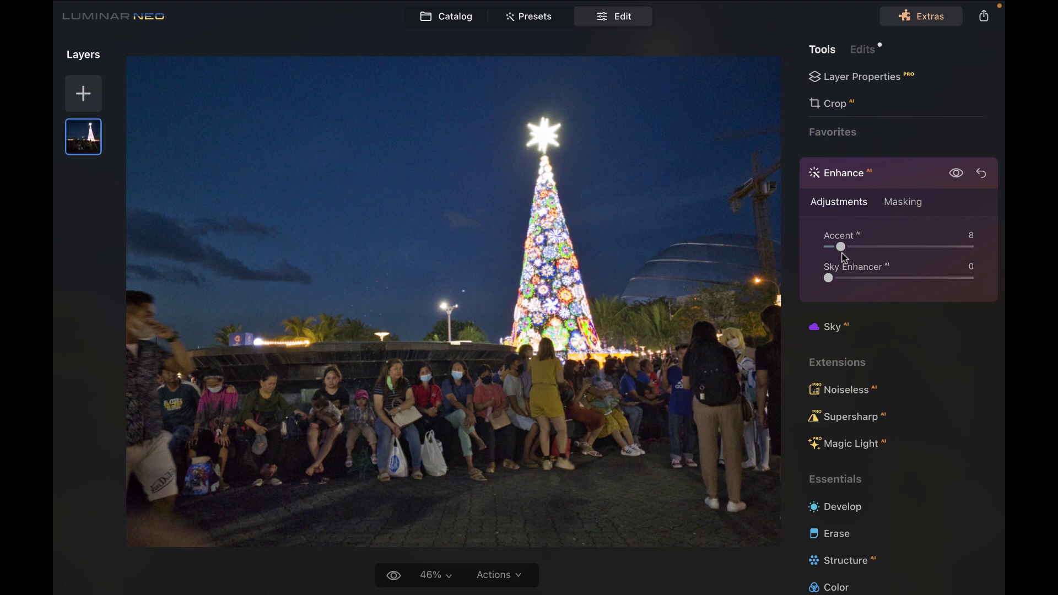
scroll(847, 377, down, 2)
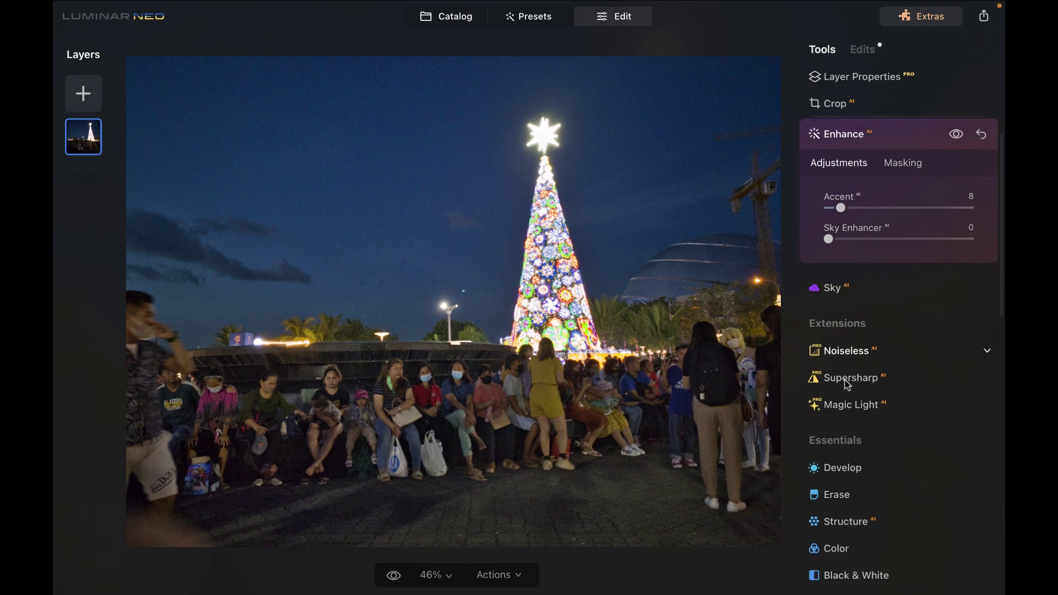
click(846, 132)
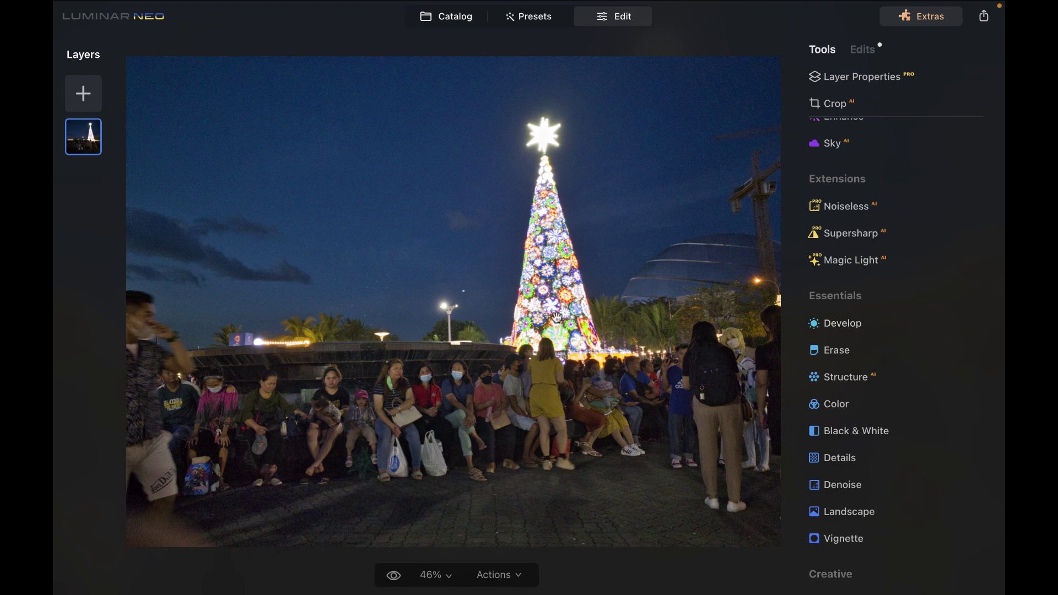
click(862, 51)
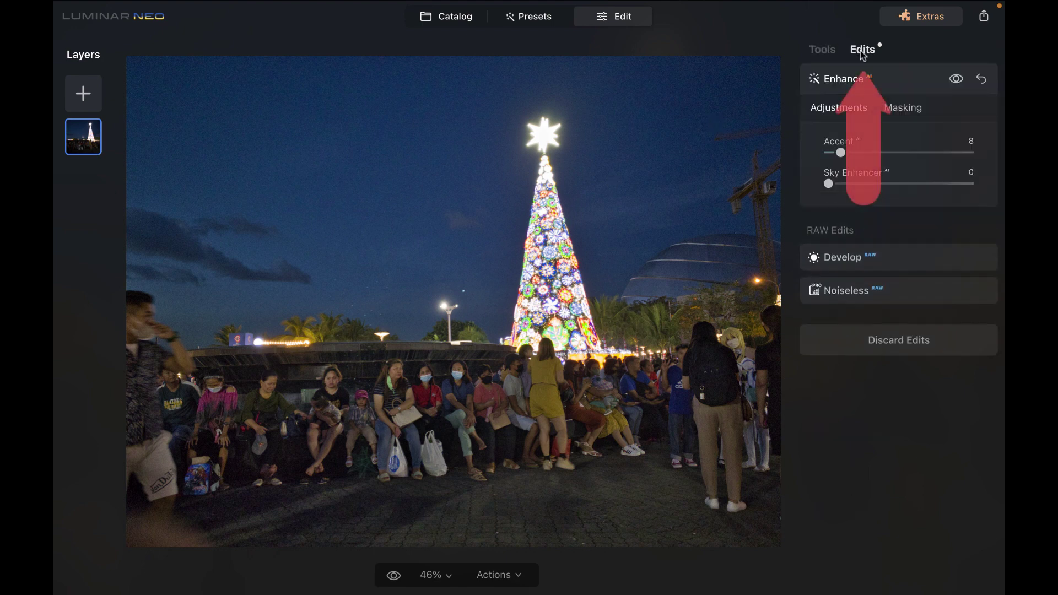
Step: Lower the applied Develop edit's Shadows from 43 to 28
click(843, 264)
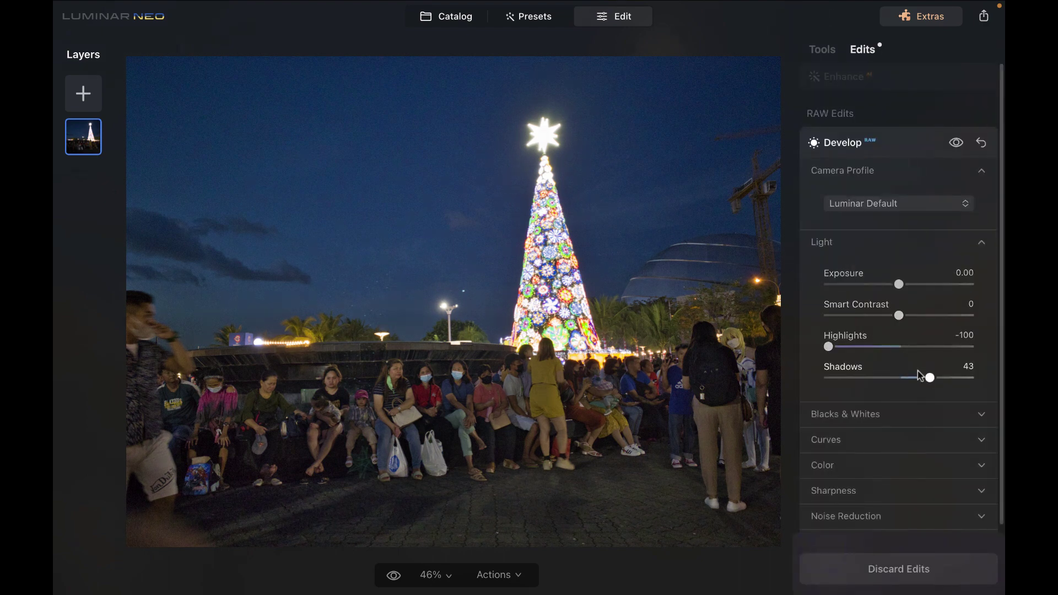
drag(923, 379, 913, 379)
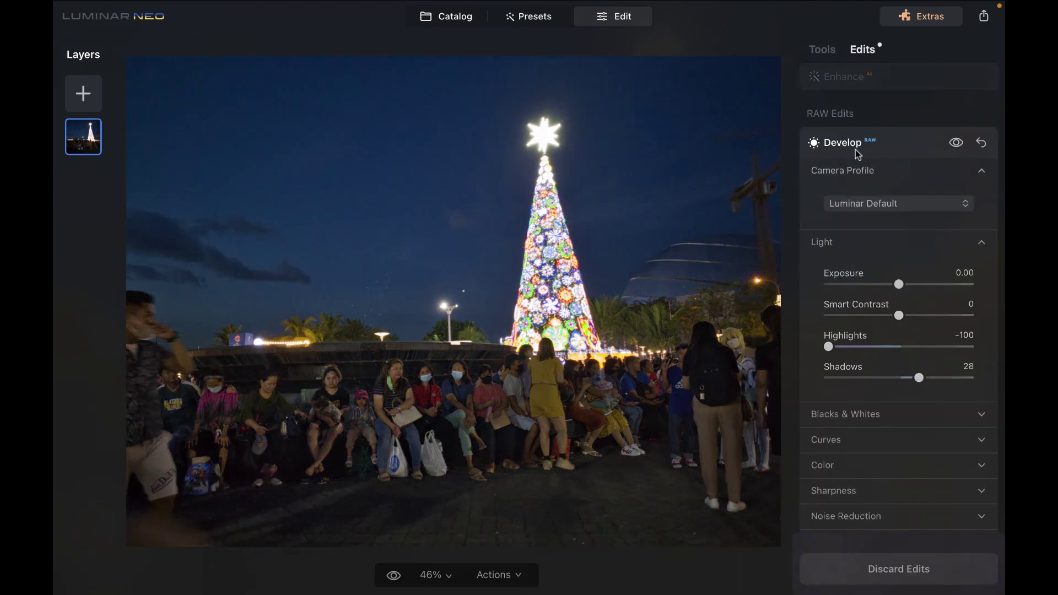
click(823, 50)
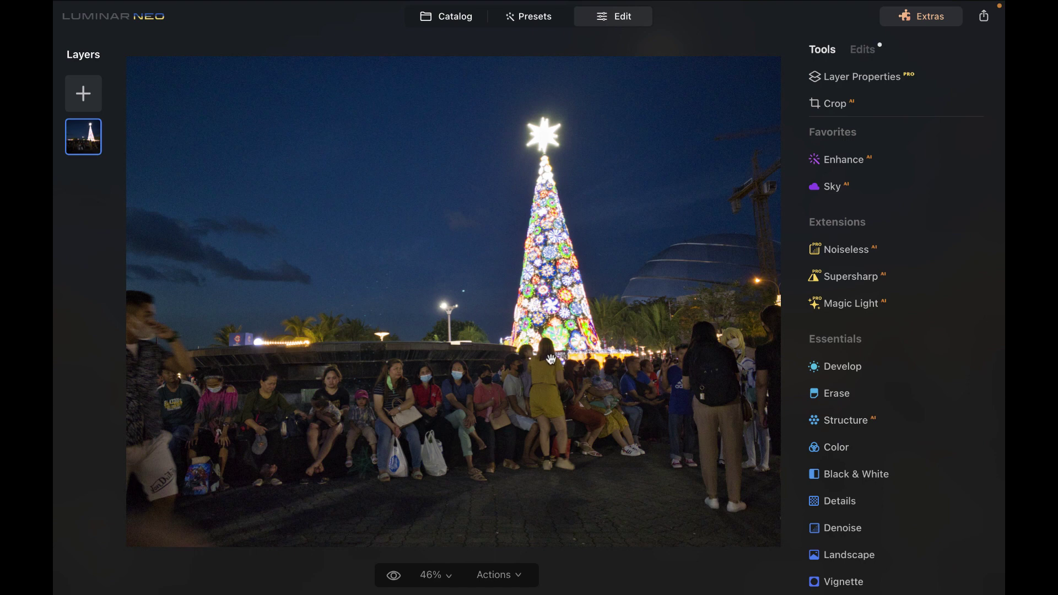
Step: Add a fresh Develop adjustment and start an AI mask for it
click(855, 377)
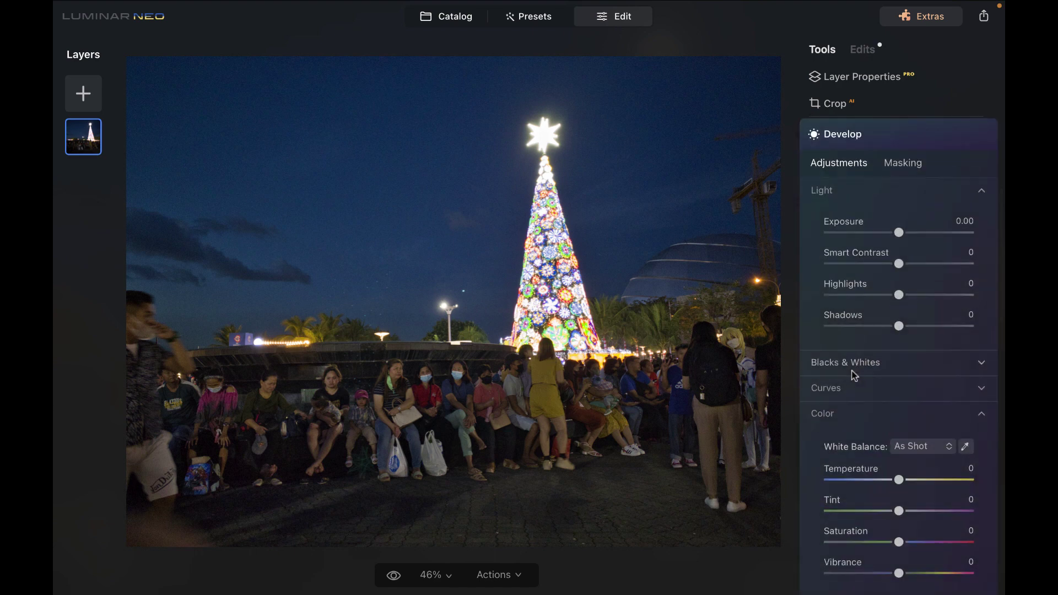
click(909, 164)
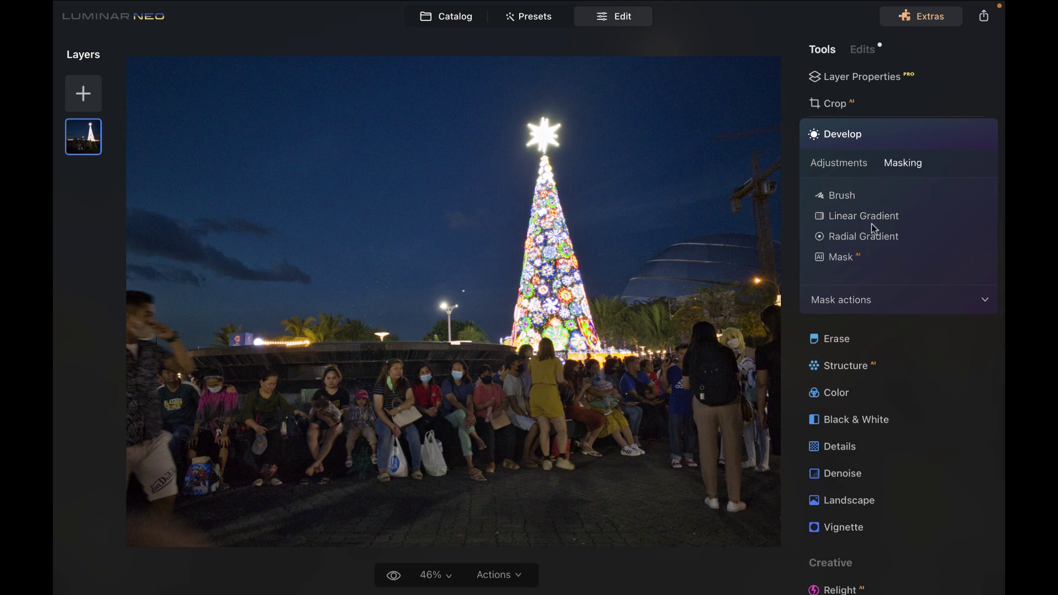
click(845, 259)
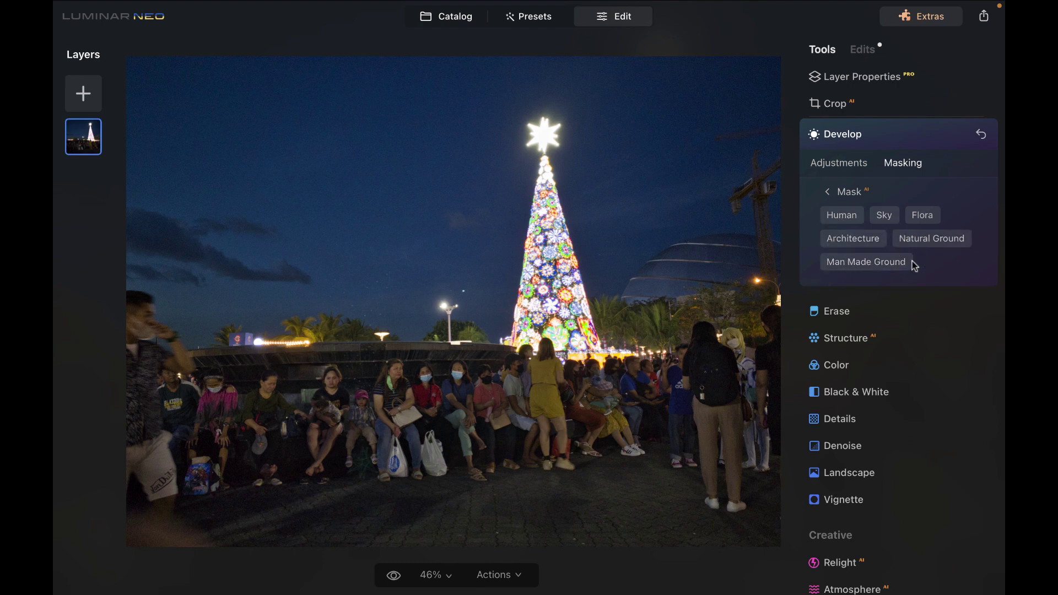
Step: Limit the AI mask to Architecture, leaving Sky and Human deselected
click(840, 219)
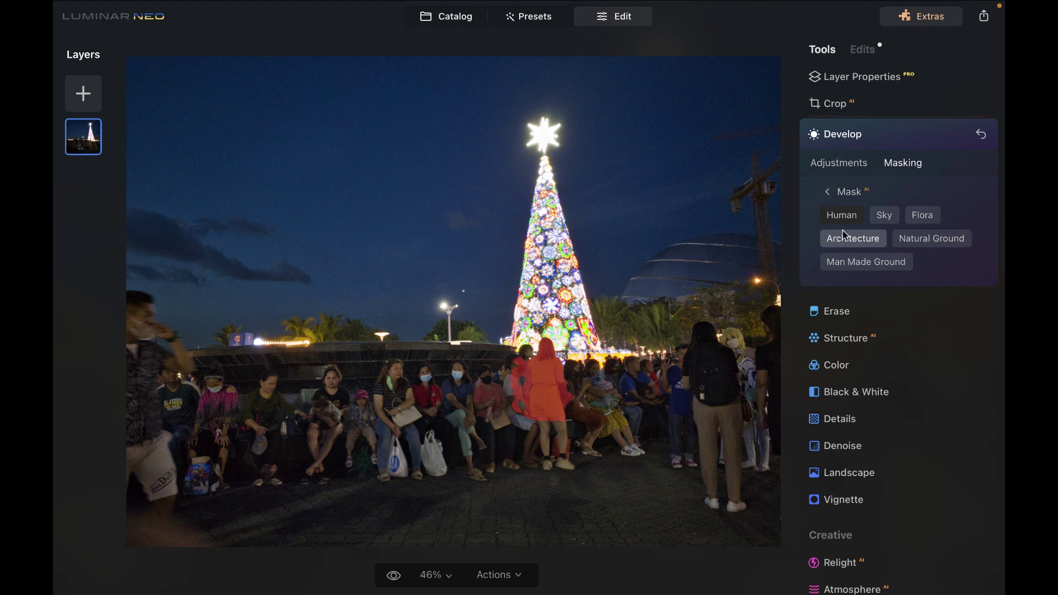
click(886, 218)
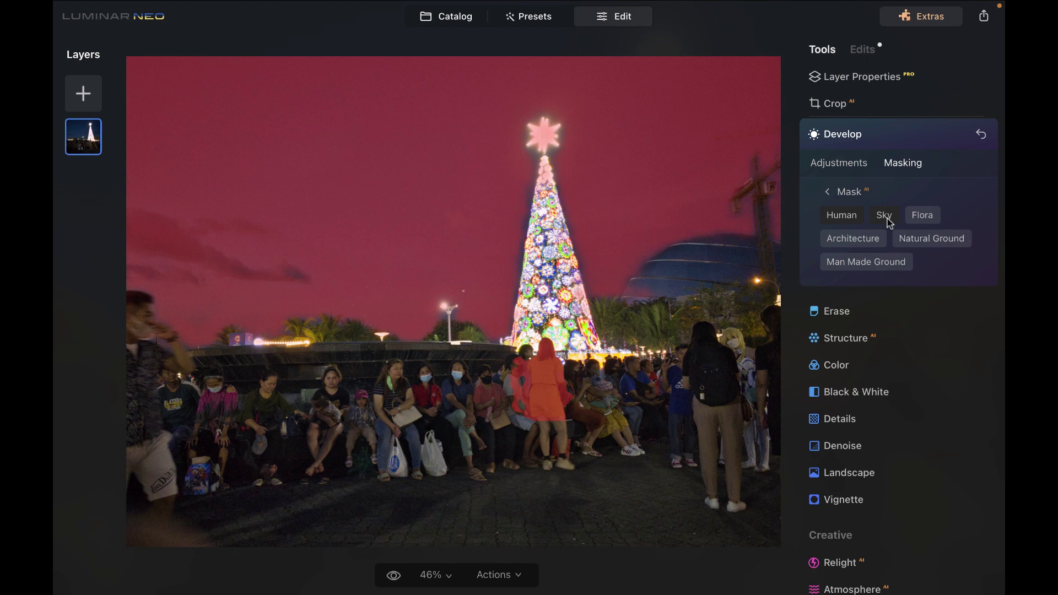
click(873, 244)
click(884, 216)
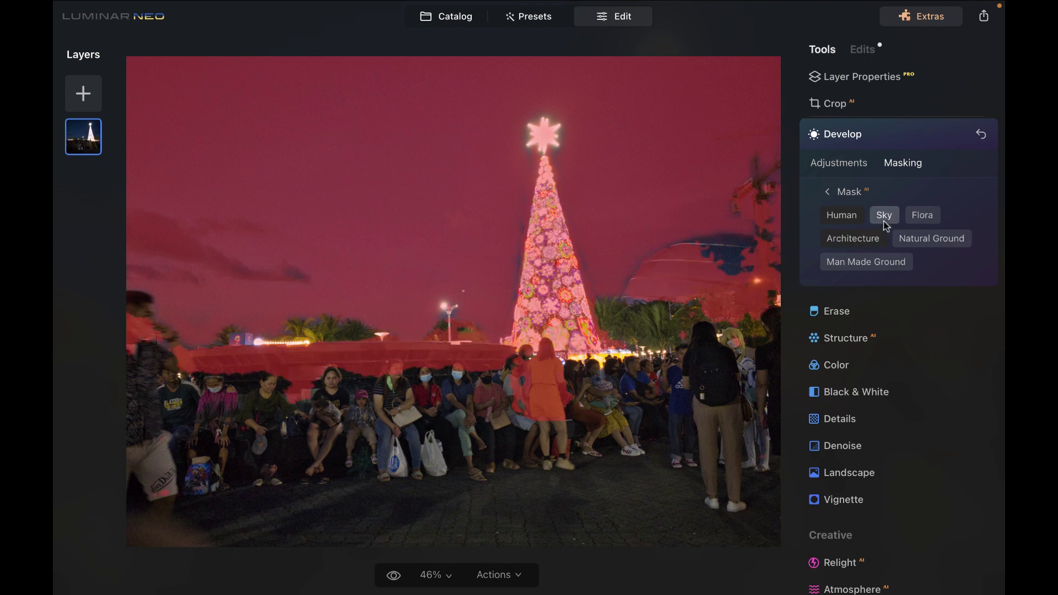
click(843, 216)
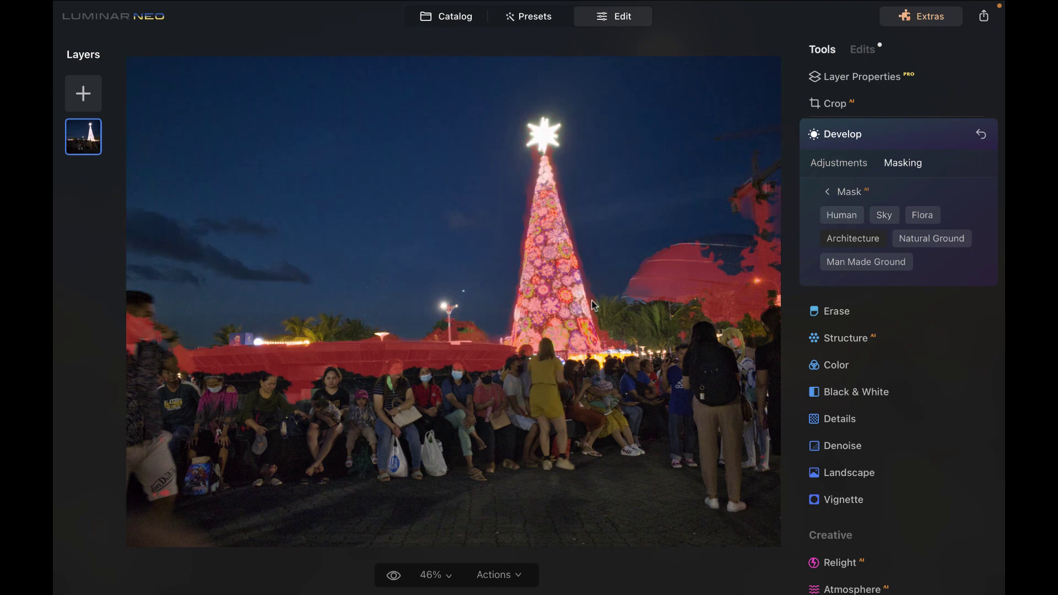
scroll(594, 305, up, 2)
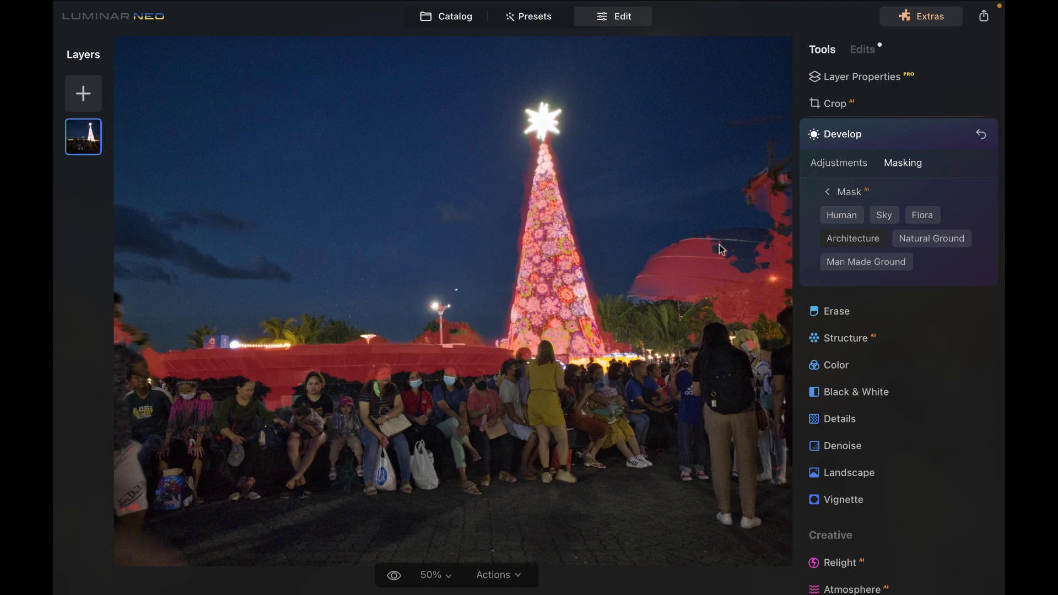
click(828, 192)
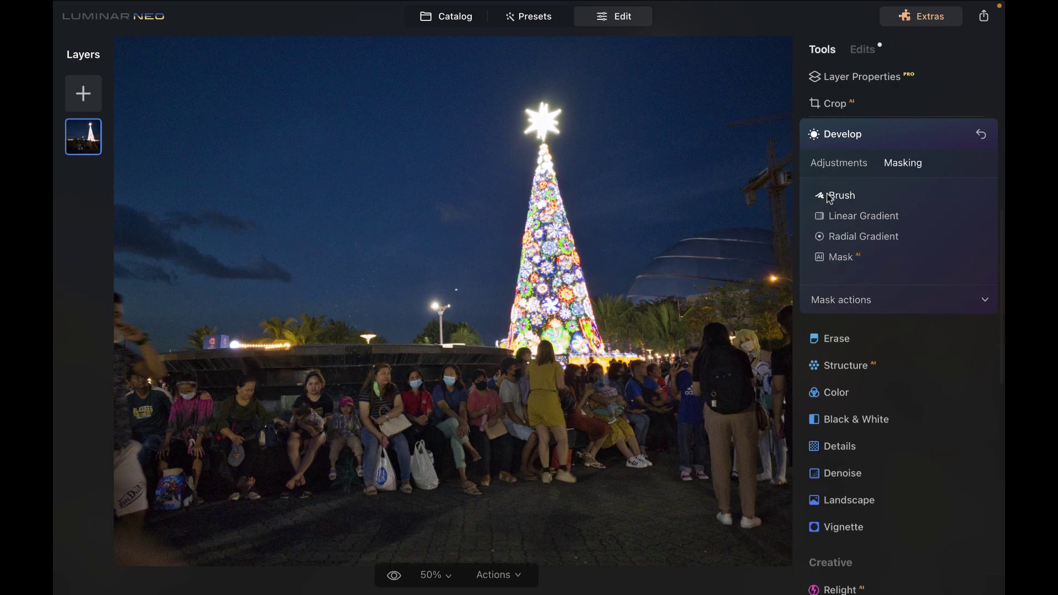
Step: Erase the mask from the railing behind the crowd with a size-73 brush
click(829, 199)
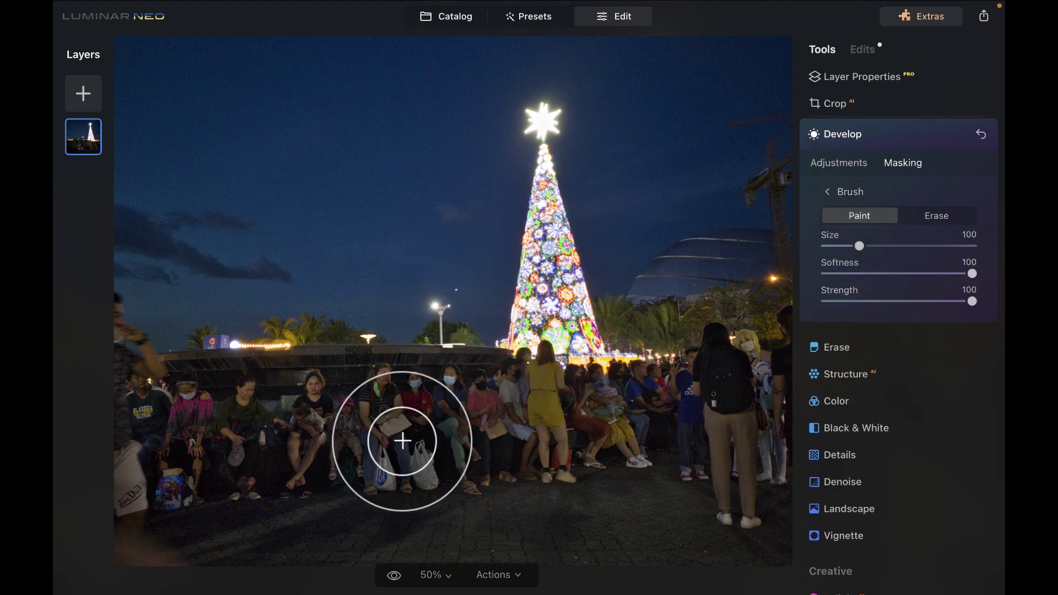
click(934, 217)
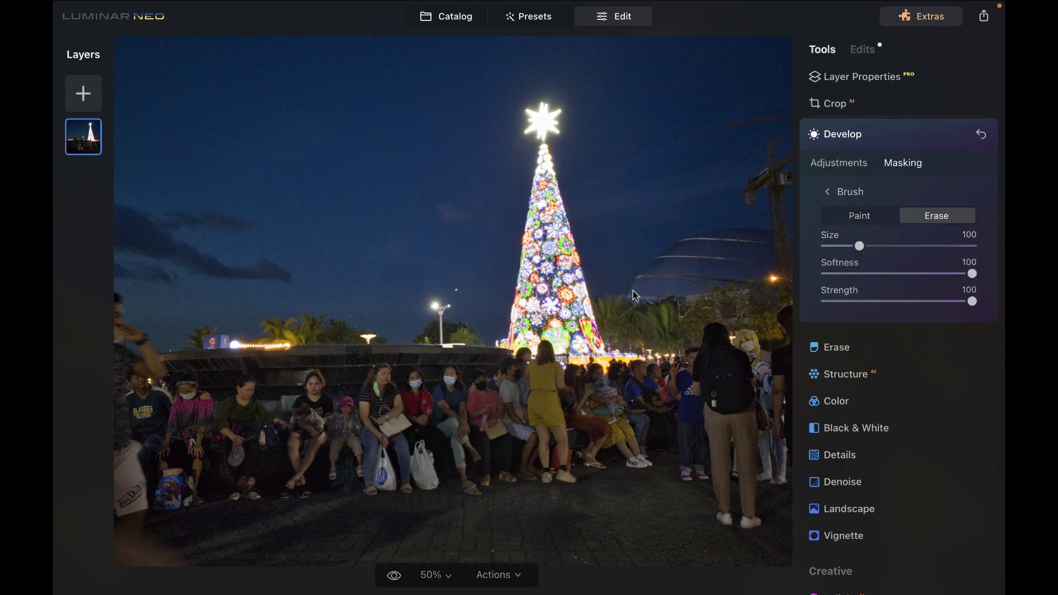
key(bracketleft)
key(bracketleft)
key(bracketleft)
mouse_move(478, 354)
mouse_down()
mouse_move(449, 342)
mouse_move(426, 359)
mouse_move(456, 371)
mouse_move(415, 378)
mouse_move(264, 354)
mouse_move(345, 385)
mouse_move(219, 357)
mouse_move(123, 314)
mouse_move(260, 345)
mouse_move(146, 385)
mouse_move(127, 330)
mouse_move(239, 361)
mouse_up()
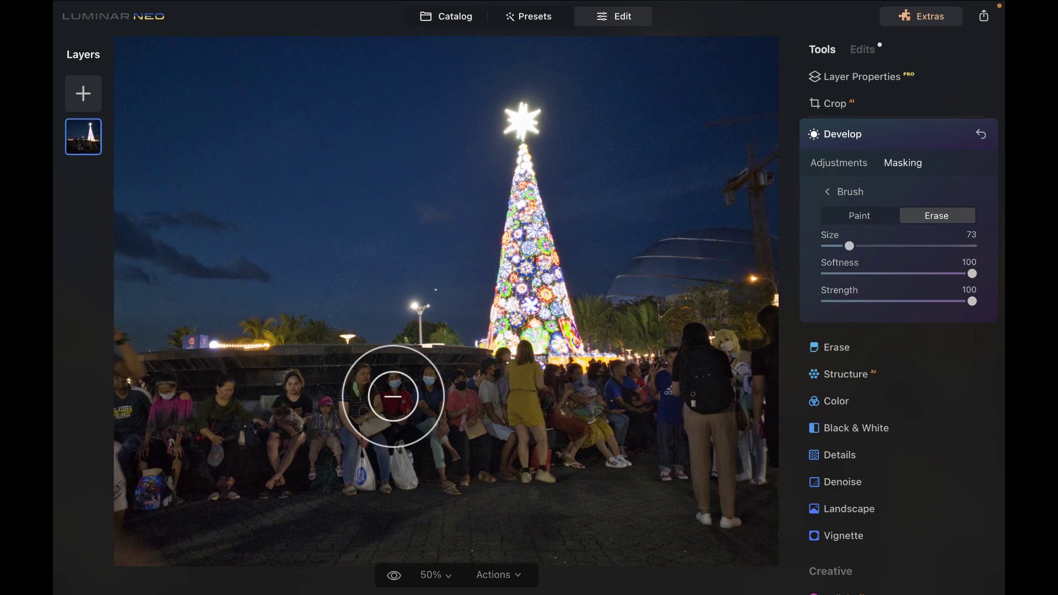
mouse_move(737, 252)
mouse_down()
mouse_move(703, 286)
mouse_move(738, 285)
mouse_move(789, 211)
mouse_move(761, 186)
mouse_move(767, 149)
mouse_move(750, 202)
mouse_move(752, 275)
mouse_move(759, 323)
mouse_move(771, 314)
mouse_move(732, 284)
mouse_move(729, 219)
mouse_move(634, 277)
mouse_move(645, 287)
mouse_move(687, 285)
mouse_move(685, 236)
mouse_up()
Step: Paint the mask back onto the tree and erase it around the treetop star
click(858, 217)
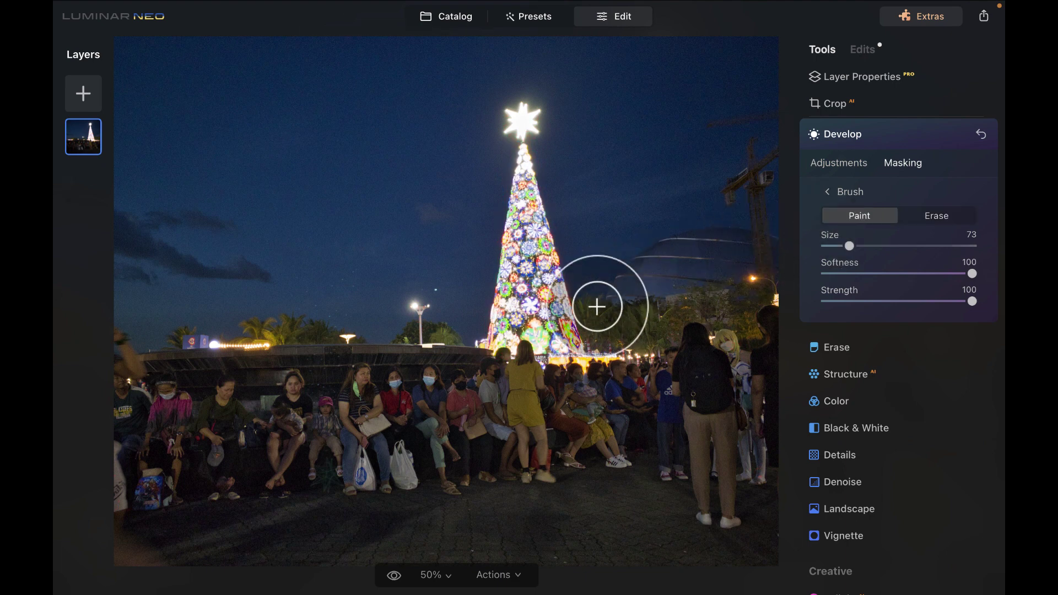
mouse_move(548, 326)
mouse_down()
mouse_move(538, 286)
mouse_move(536, 306)
mouse_move(549, 314)
mouse_move(540, 293)
mouse_move(513, 317)
mouse_move(517, 288)
mouse_up()
scroll(516, 288, up, 5)
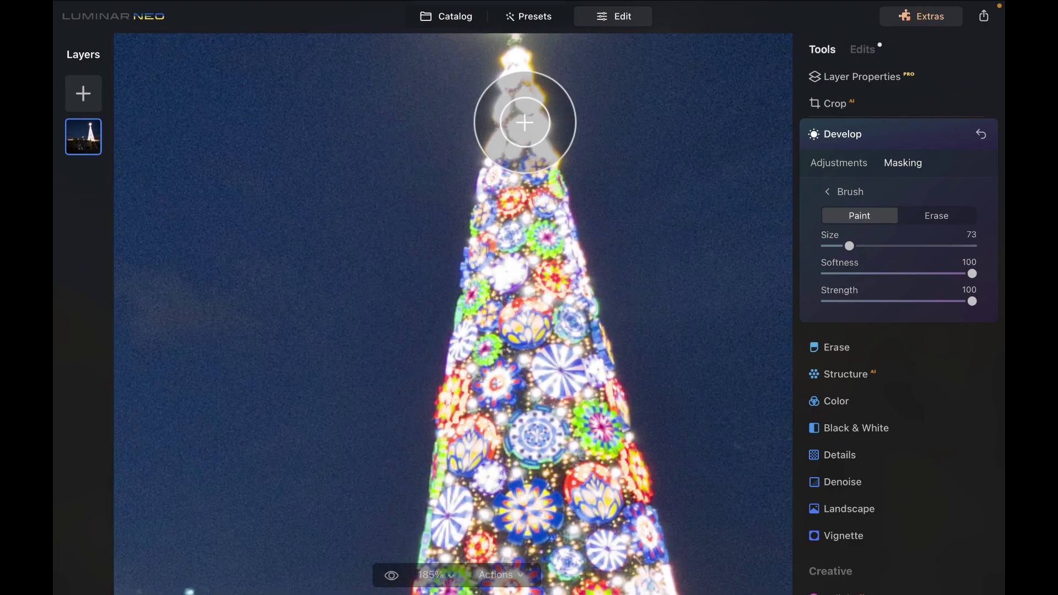
key(x)
mouse_move(622, 308)
mouse_down()
mouse_move(640, 358)
mouse_move(458, 100)
mouse_move(406, 424)
mouse_move(557, 174)
mouse_up()
scroll(677, 350, down, 5)
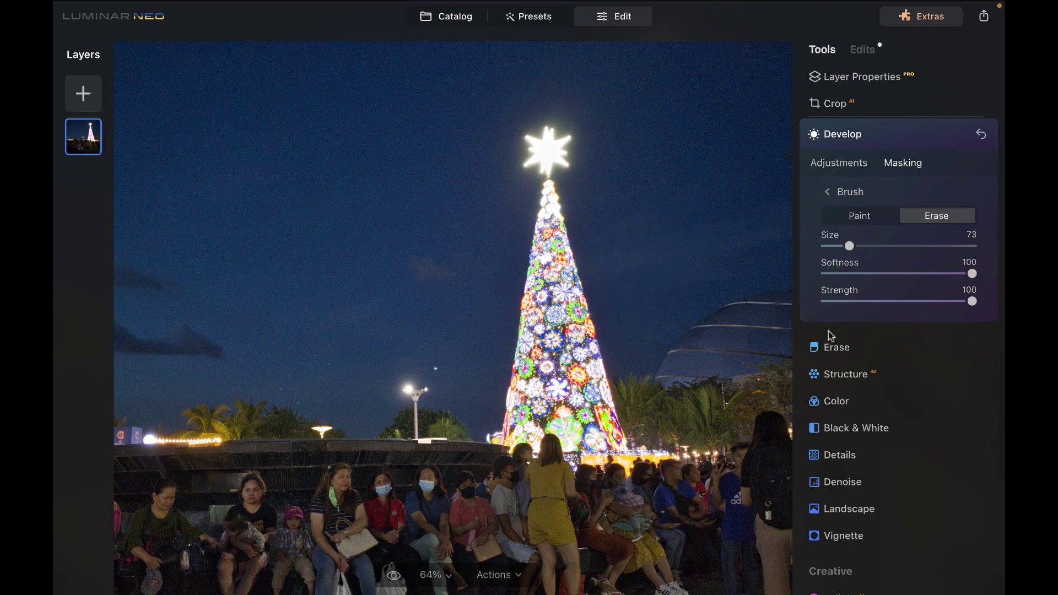
scroll(839, 377, up, 1)
Step: Set Highlights to -59 in the masked Develop adjustment to tame the tree lights
click(848, 216)
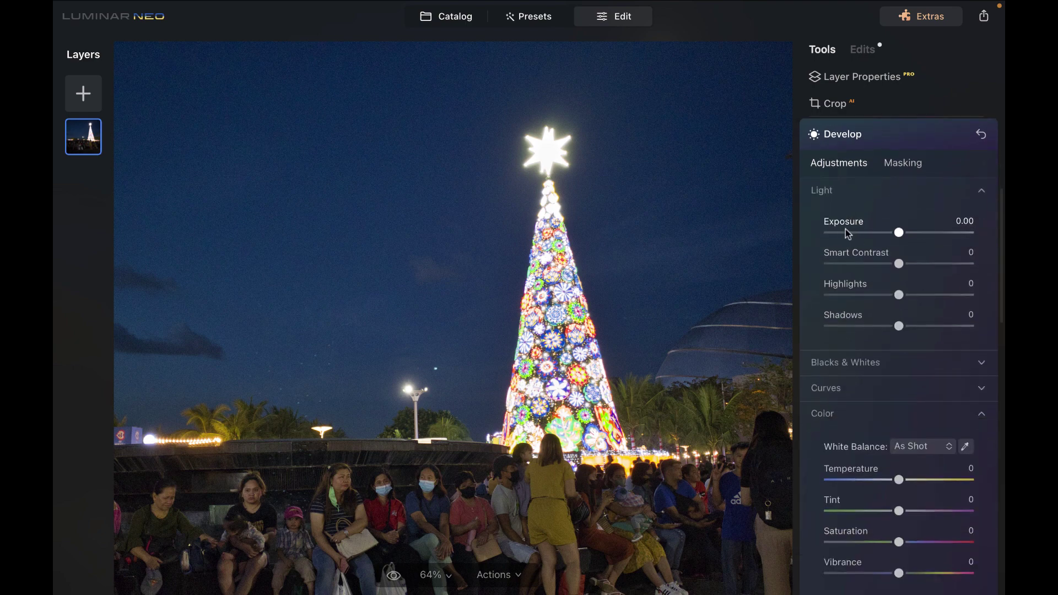
click(909, 164)
click(825, 195)
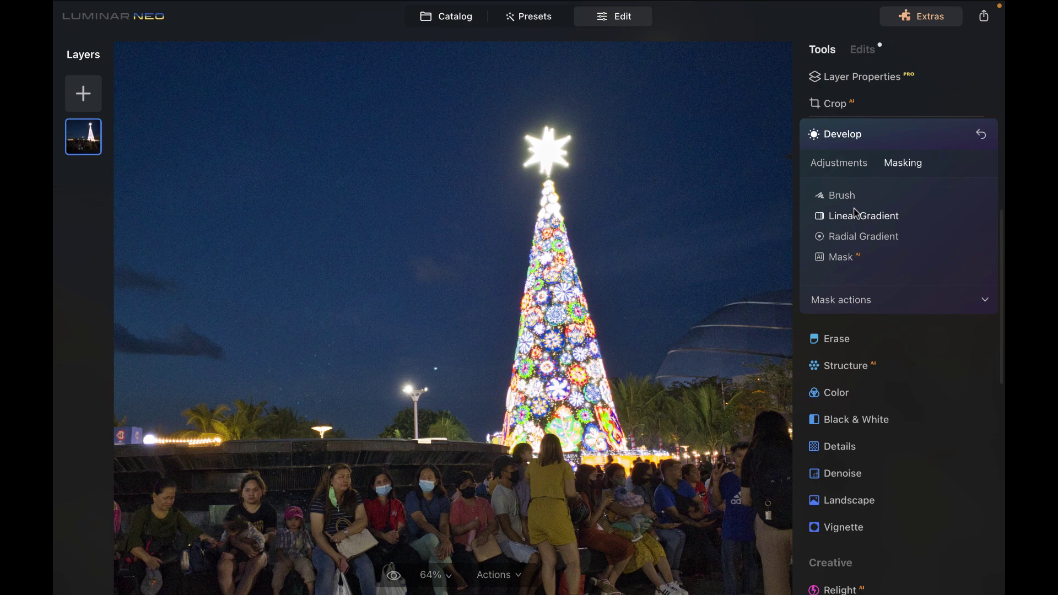
click(834, 257)
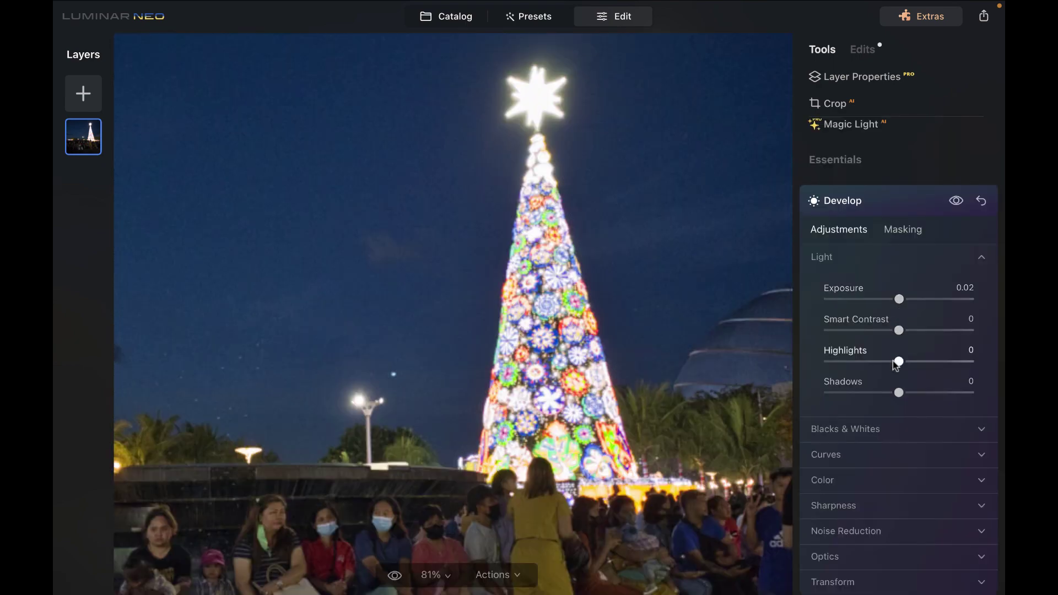
drag(898, 361, 828, 381)
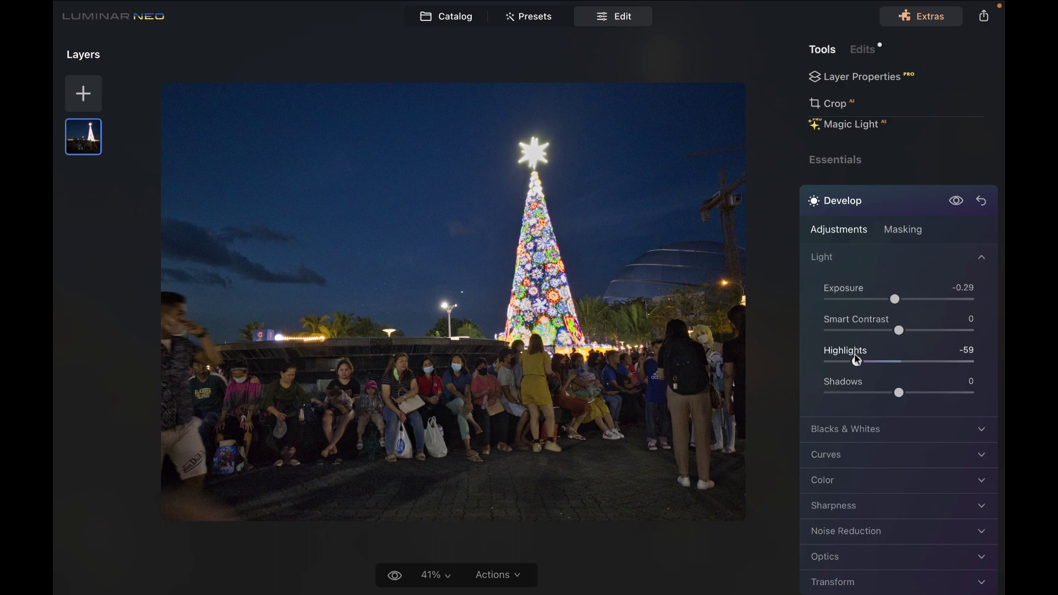
click(475, 286)
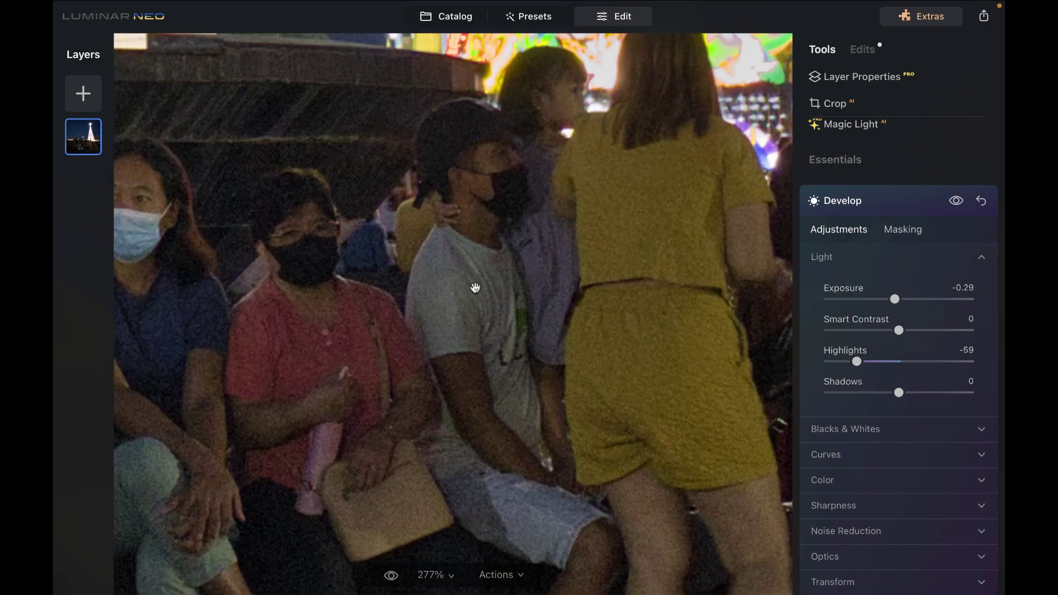
scroll(661, 189, up, 3)
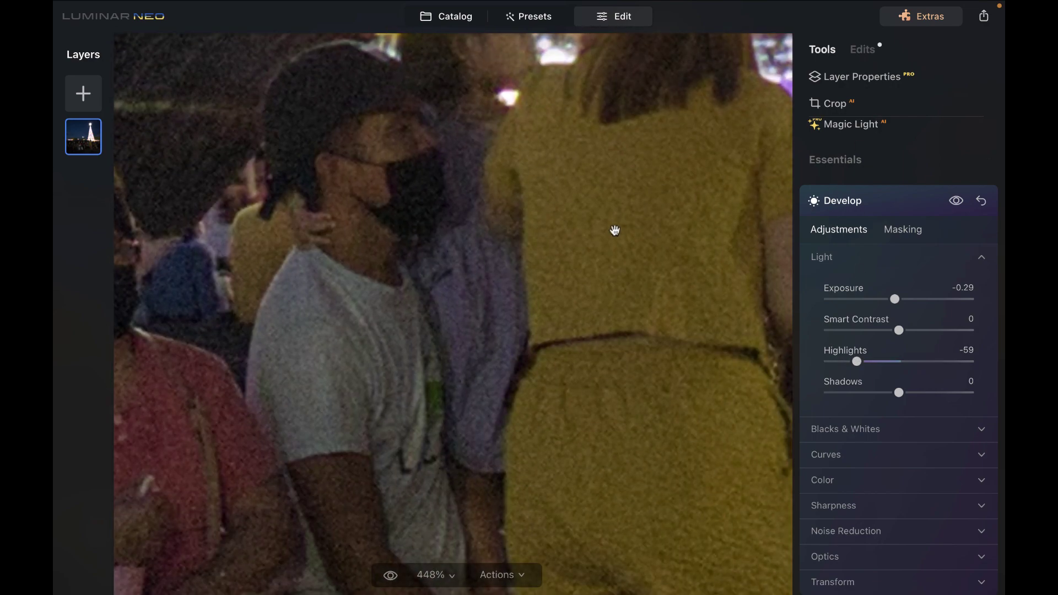
scroll(455, 283, down, 5)
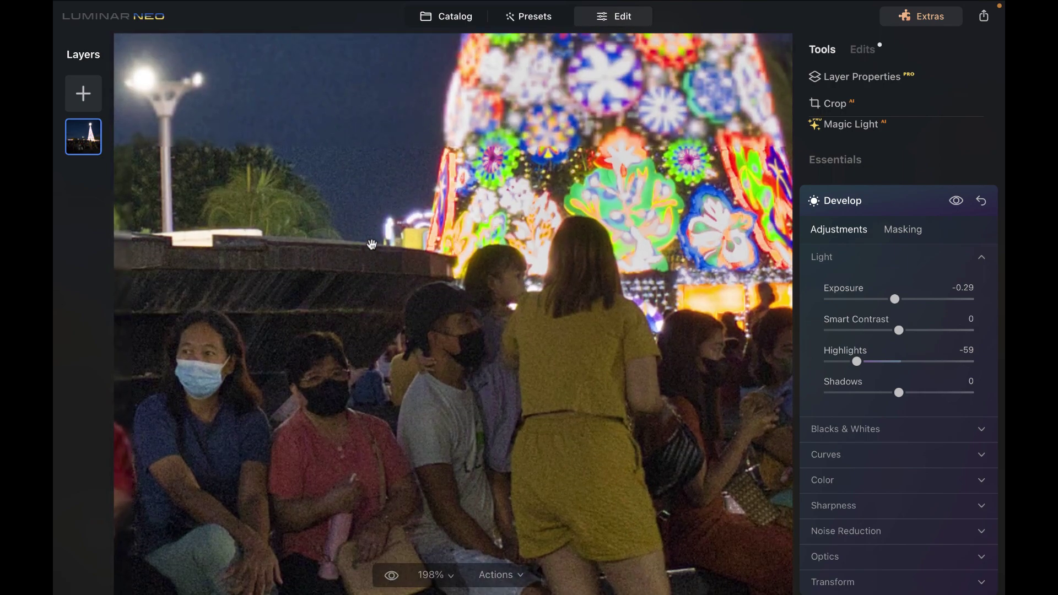
scroll(283, 362, up, 3)
scroll(283, 362, down, 5)
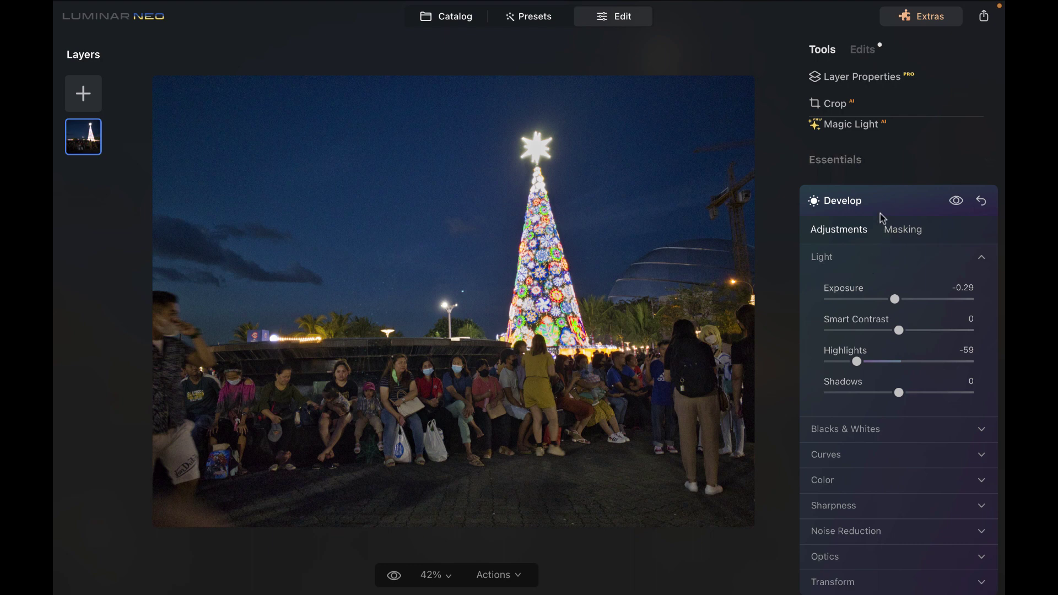
Step: Apply Noiseless at High strength (Luminosity Denoise 100), then expand Supersharp
click(865, 168)
scroll(864, 292, up, 4)
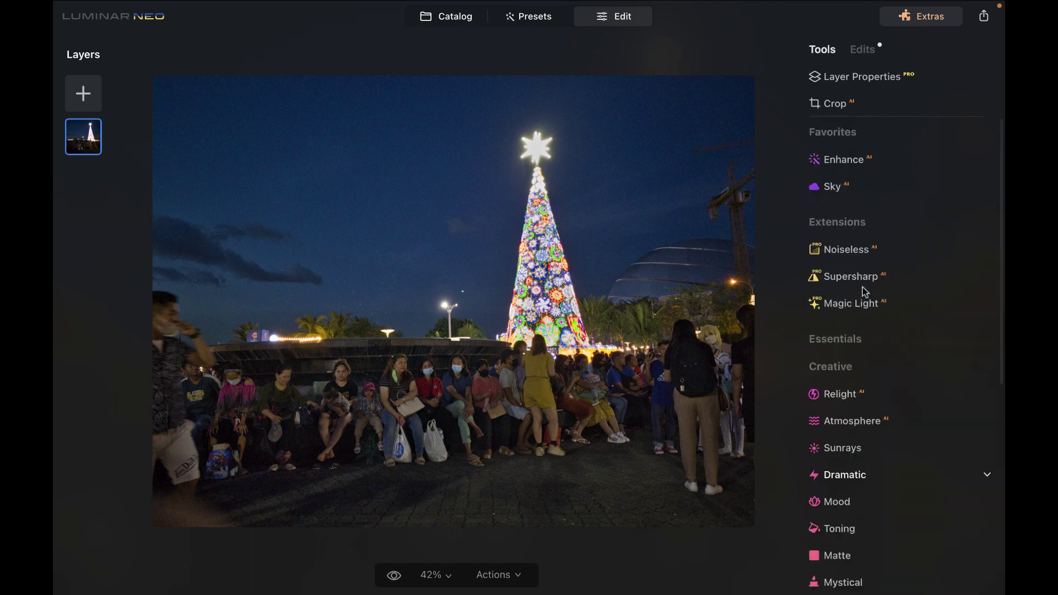
click(850, 252)
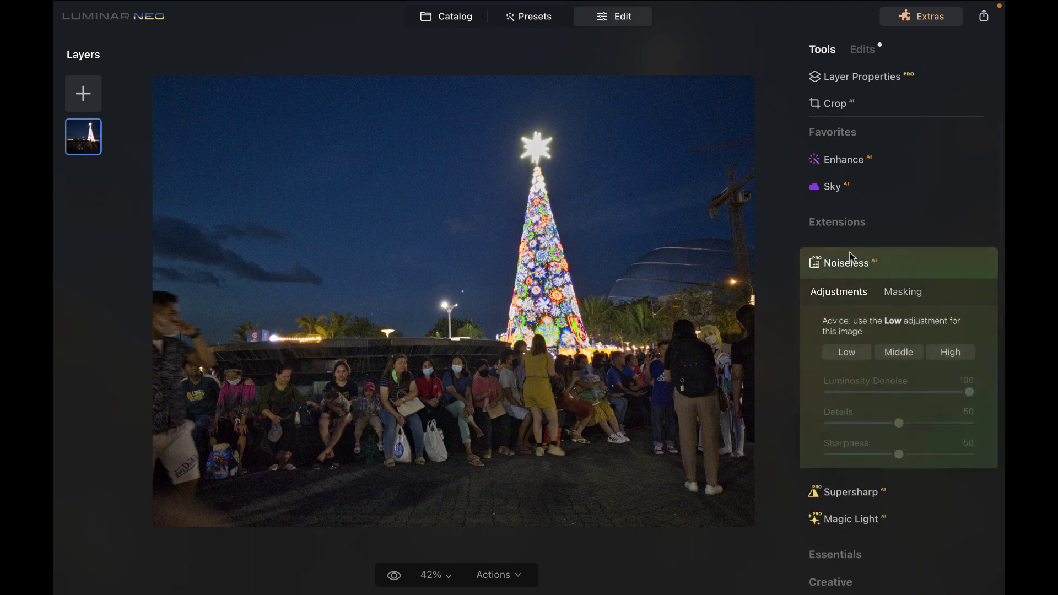
click(948, 354)
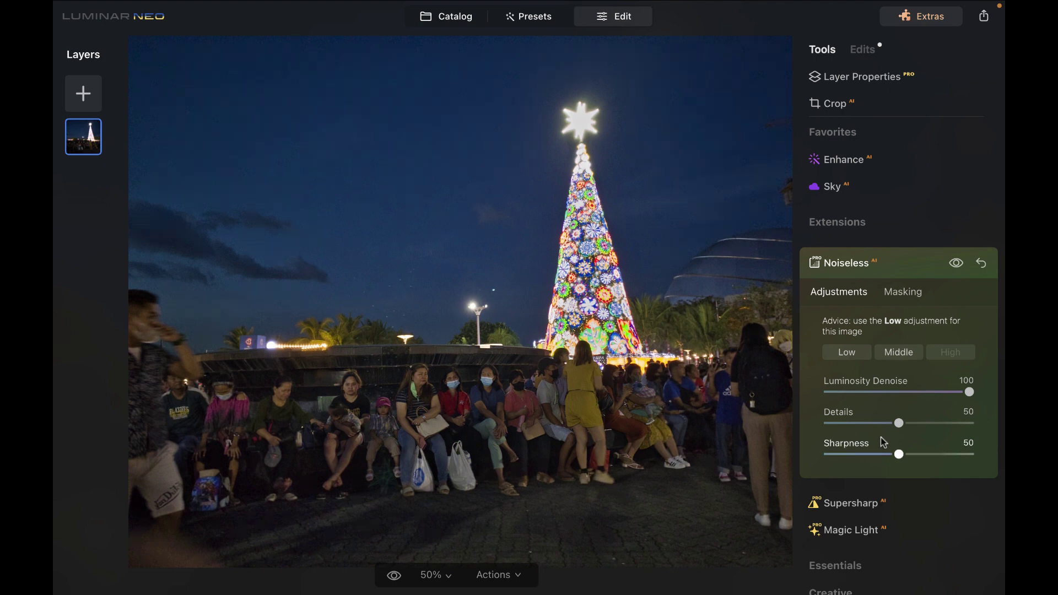
click(858, 504)
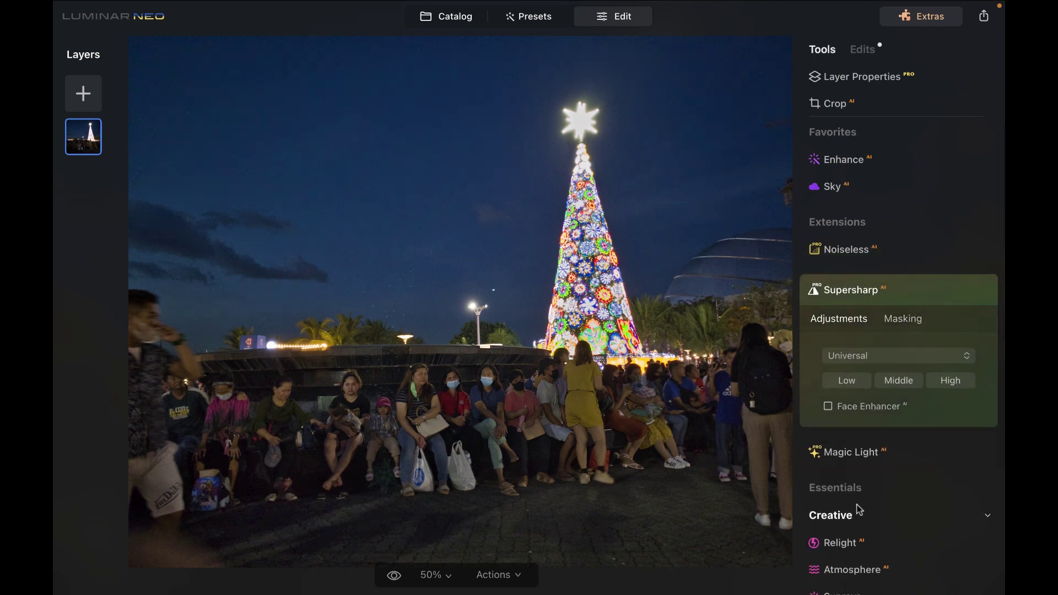
Step: Apply Supersharp at High strength with the Universal model and zoom in to inspect the sharpened crowd
click(947, 384)
scroll(595, 333, up, 3)
scroll(595, 334, down, 4)
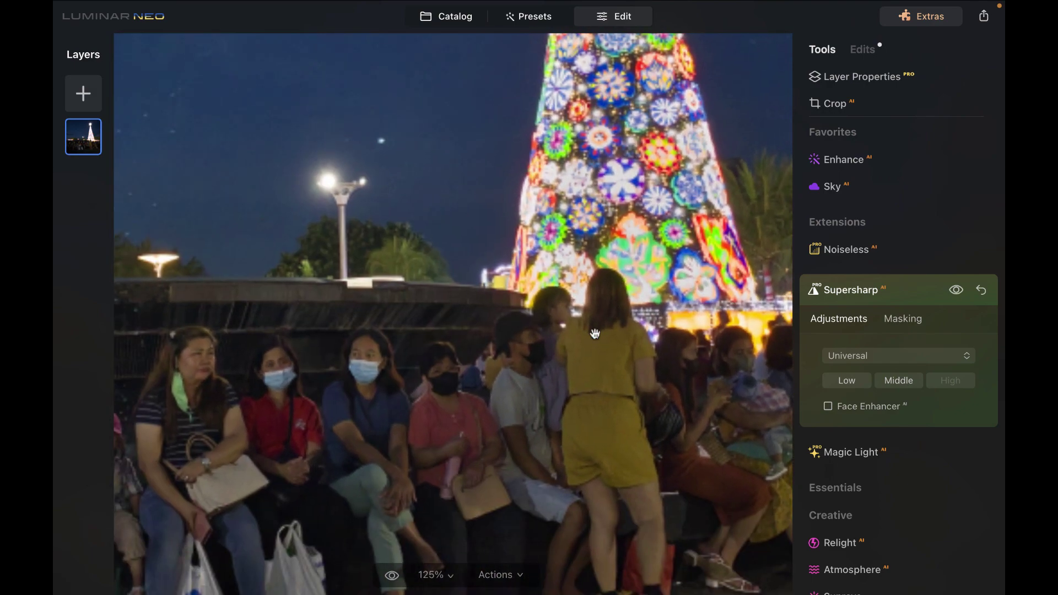